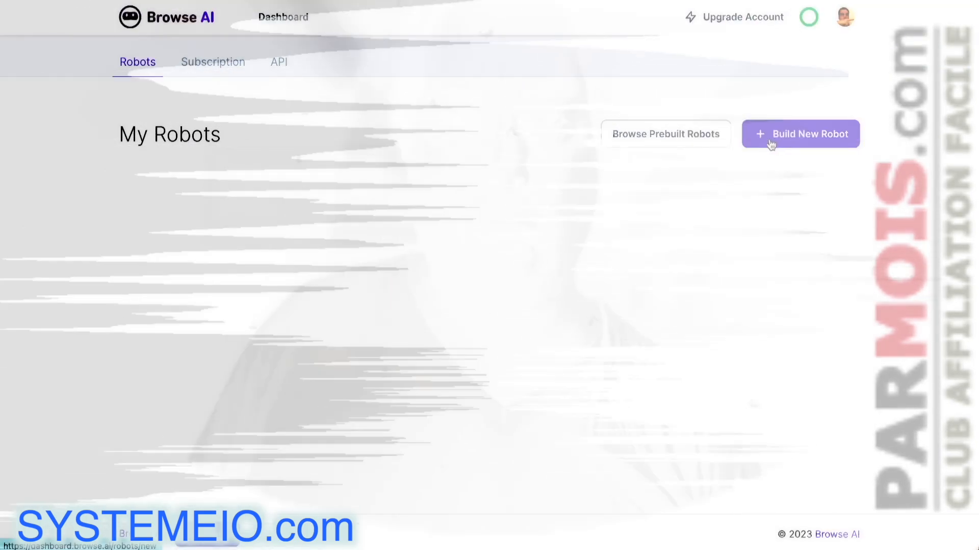
# Step: Start a new Extract Structured Data robot and place the cursor in its empty Origin URL field
pyautogui.click(765, 138)
pyautogui.scroll(-1, 391, 289)
pyautogui.scroll(-3, 390, 289)
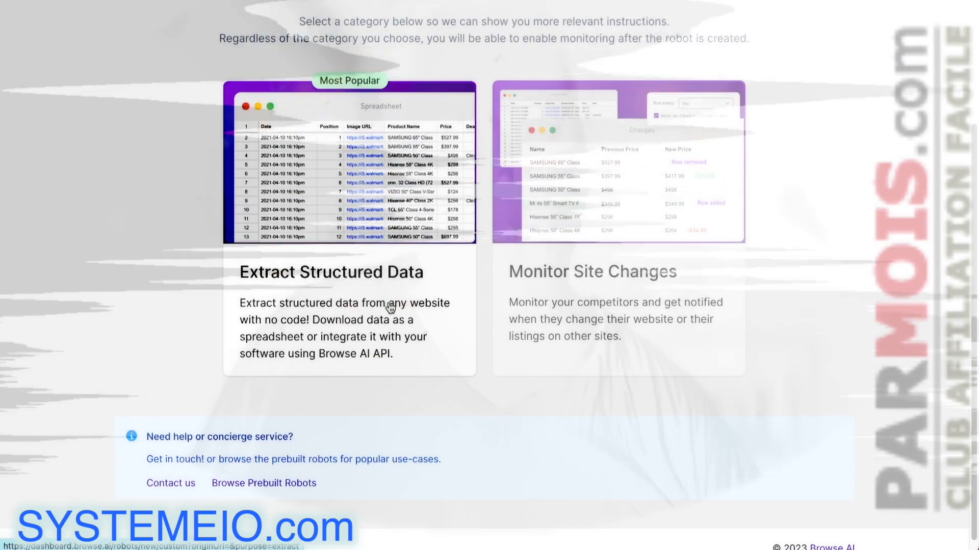
pyautogui.click(375, 293)
pyautogui.scroll(-3, 418, 125)
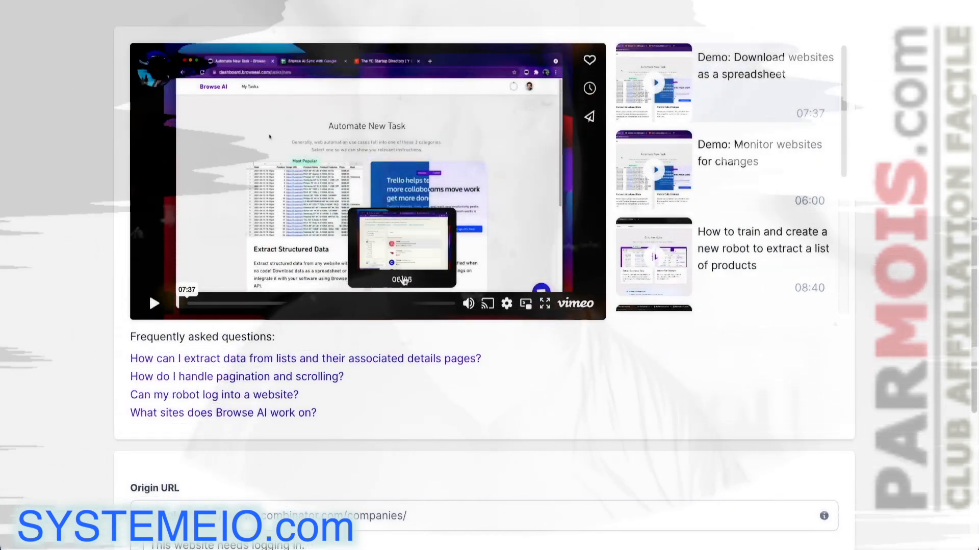
pyautogui.scroll(-3, 403, 274)
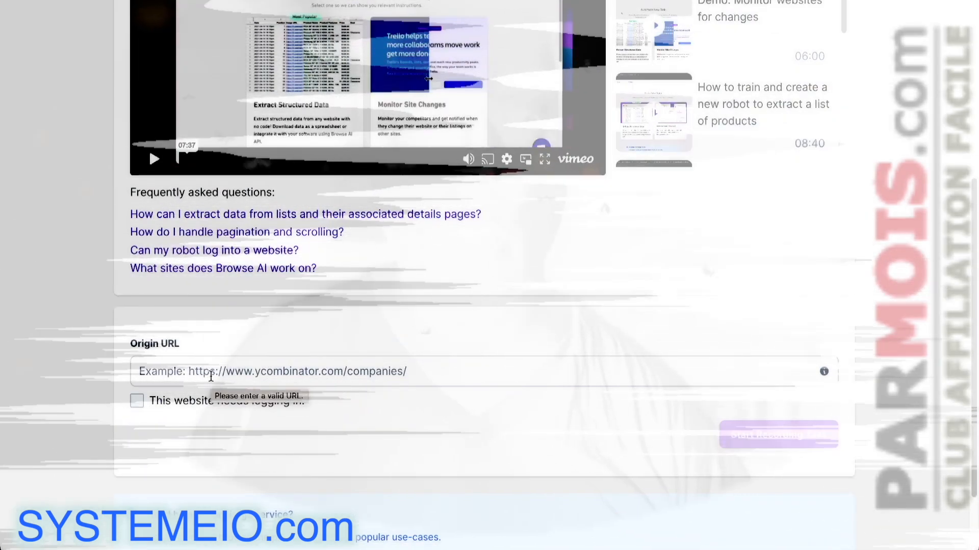
pyautogui.click(209, 375)
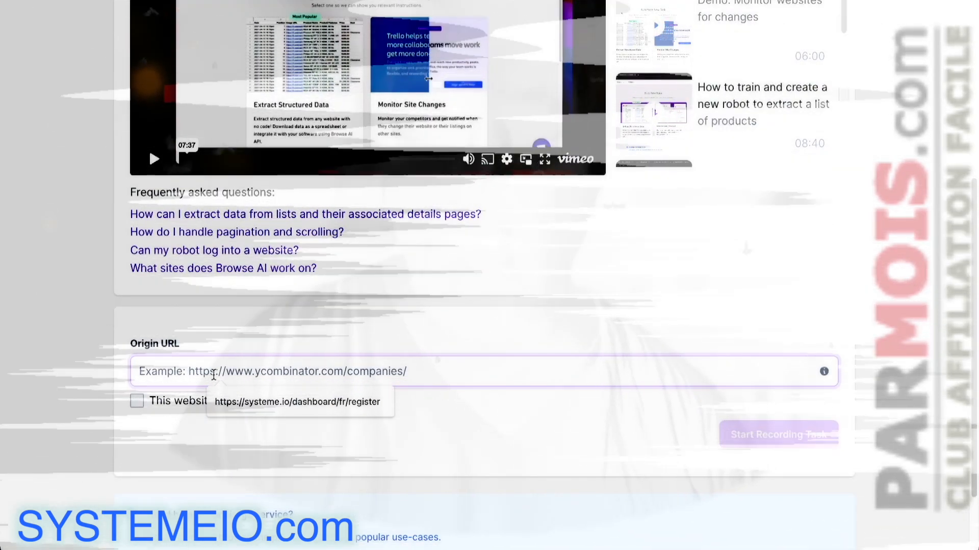
# Step: Use the systeme.io French register URL plus an ?sa= affiliate parameter as origin, then start recording
pyautogui.click(240, 402)
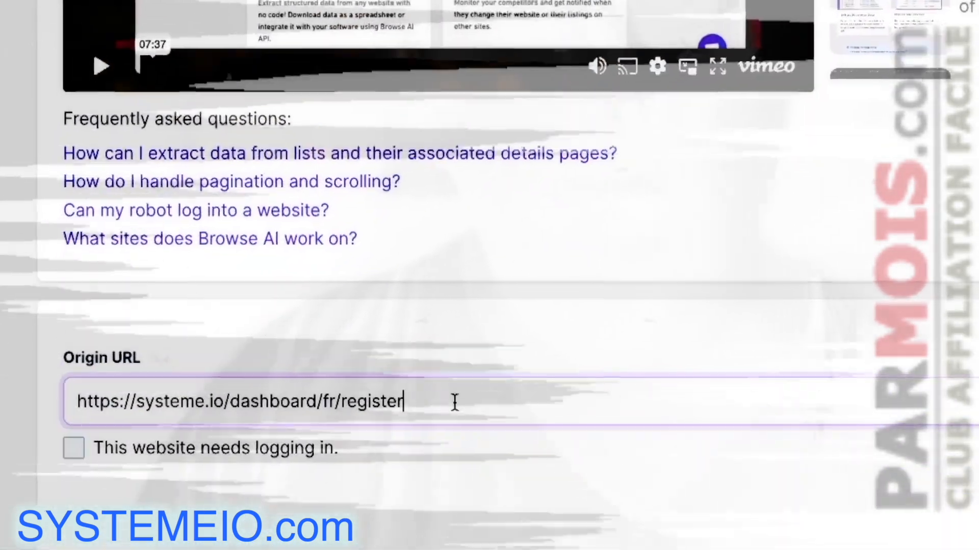
pyautogui.write('?')
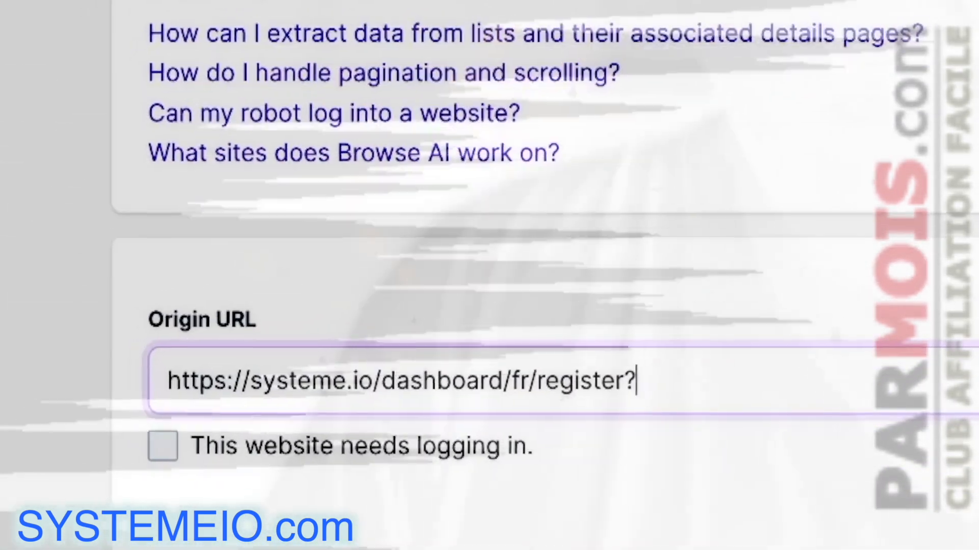
pyautogui.write('sa=')
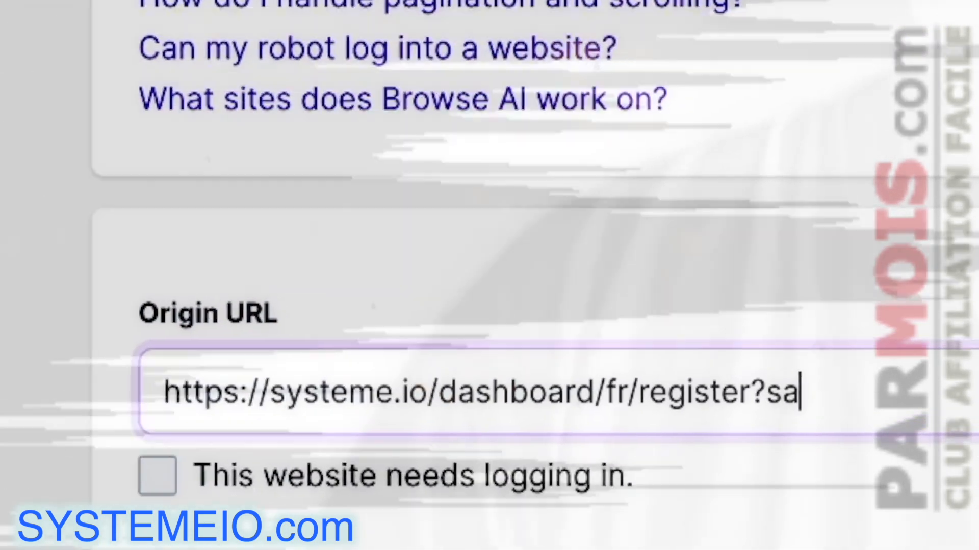
pyautogui.write('saxxxxxx')
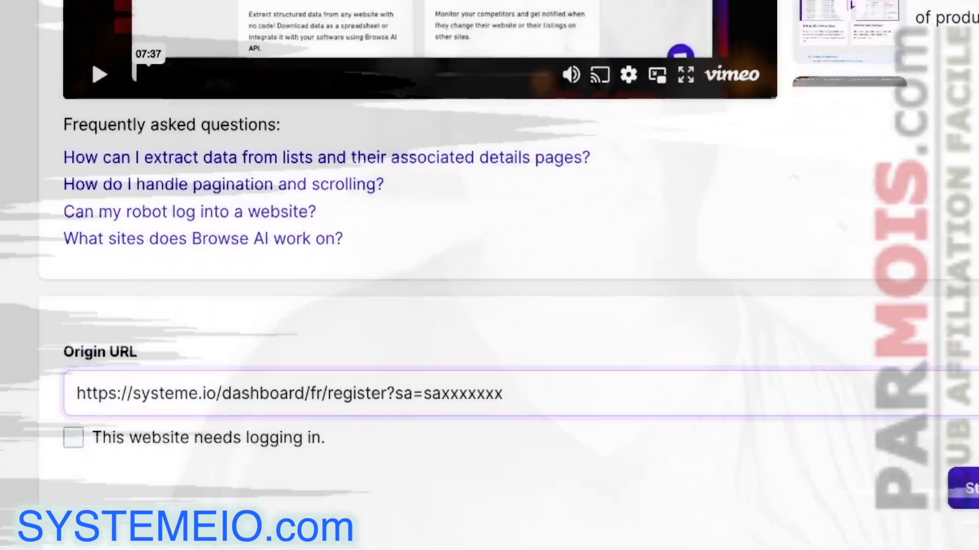
pyautogui.click(757, 438)
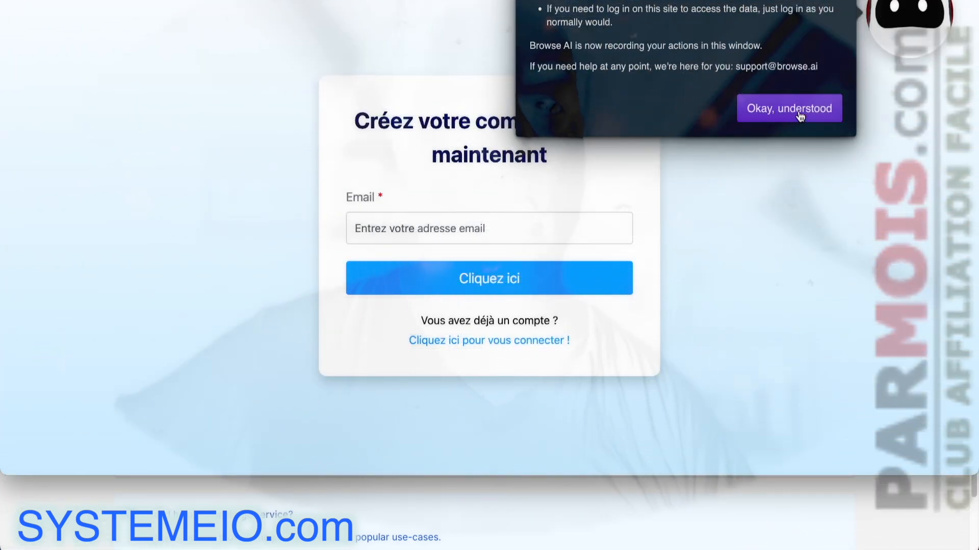
# Step: Dismiss the recording notice, enter an email address in the systeme.io signup form and submit it
pyautogui.click(799, 116)
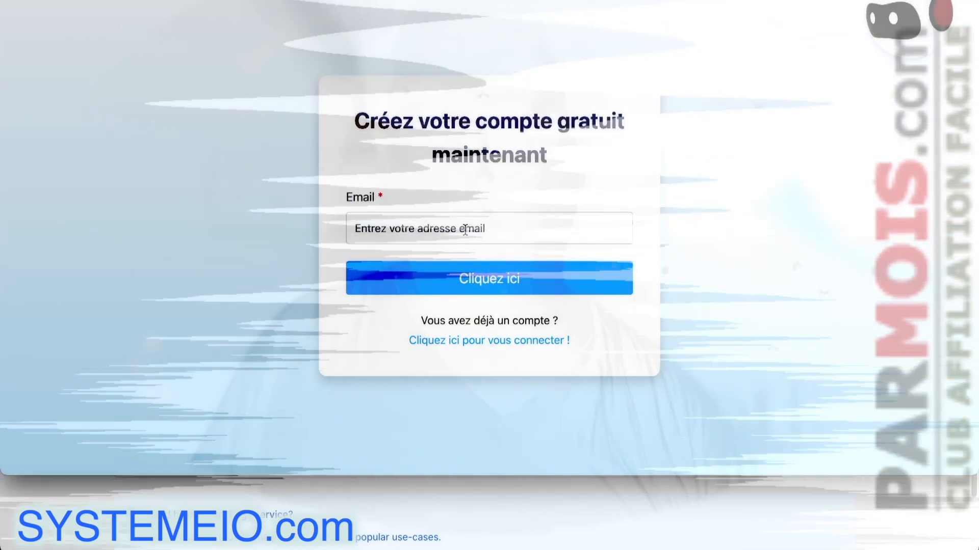
pyautogui.click(465, 230)
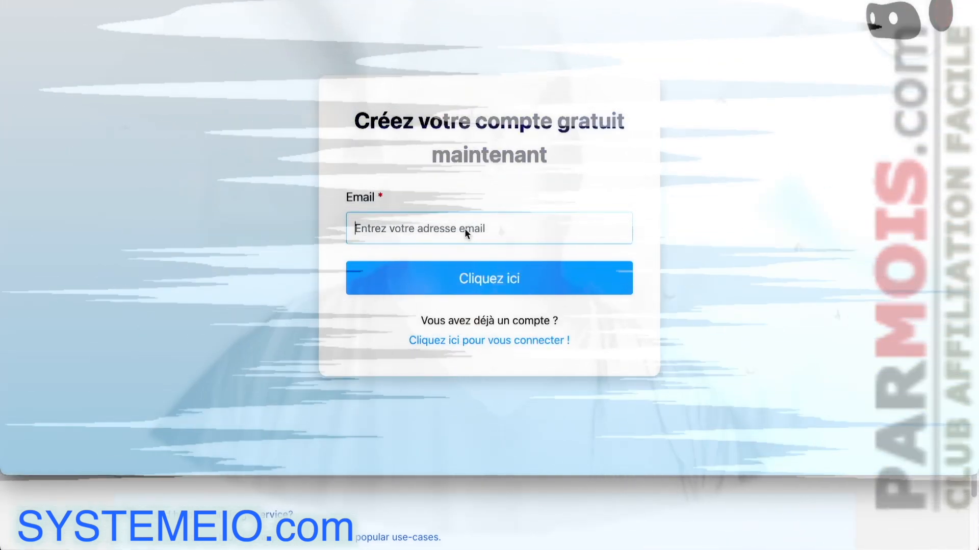
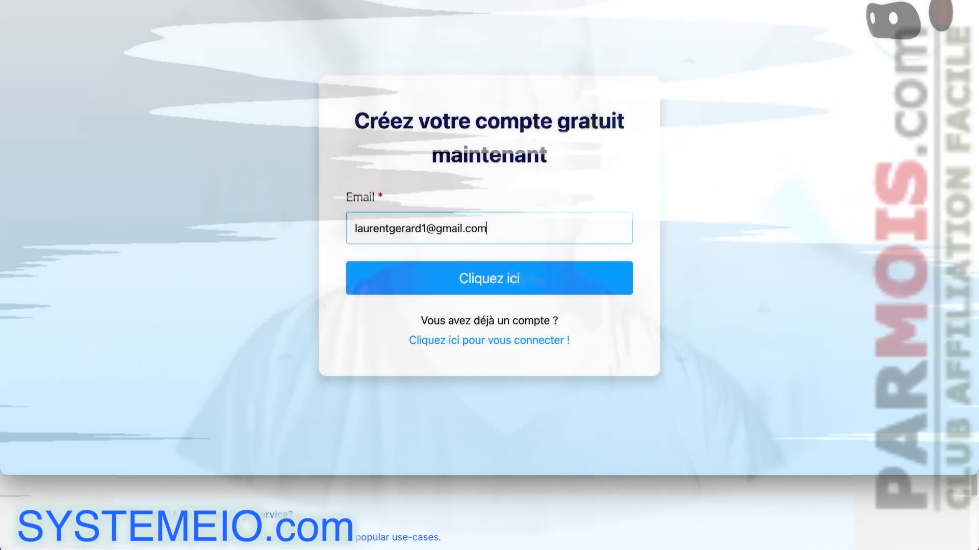
pyautogui.click(499, 284)
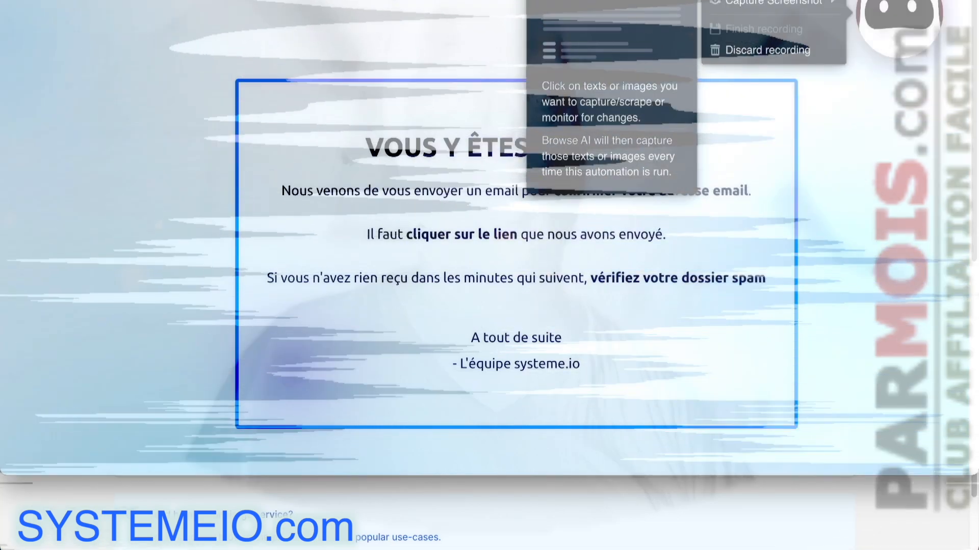
# Step: Capture the 'VOUS Y ÊTES PRESQUE !' heading as text named 'done' and finish the recording
pyautogui.click(754, 1)
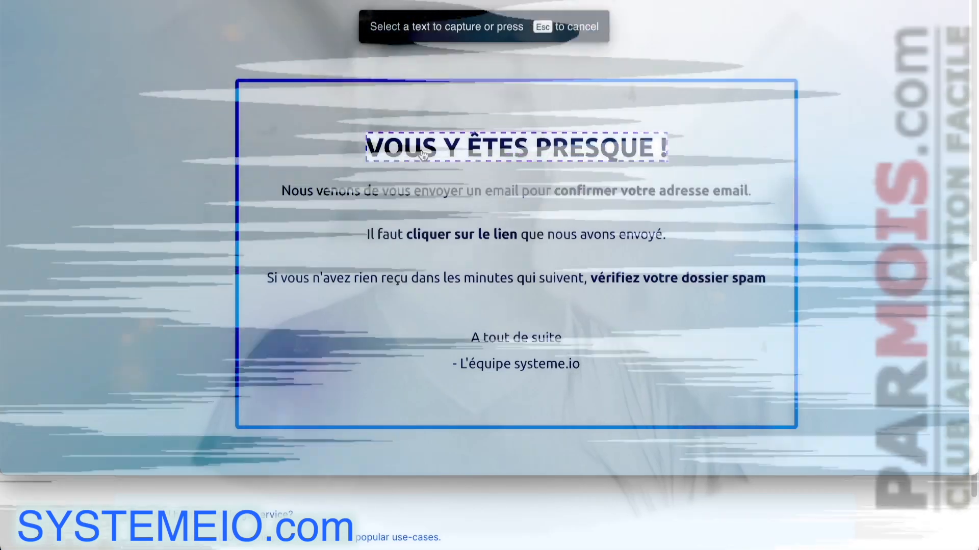
pyautogui.click(427, 155)
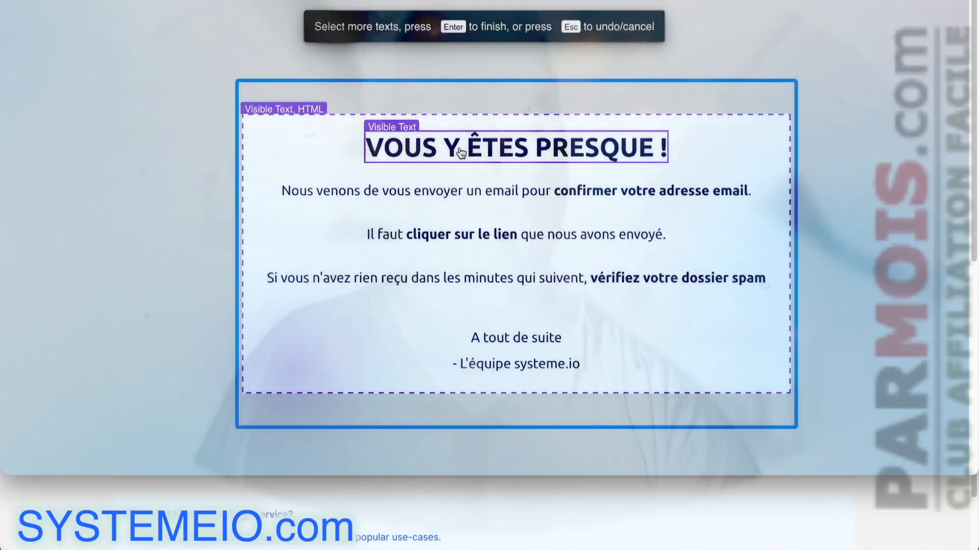
pyautogui.press('Return')
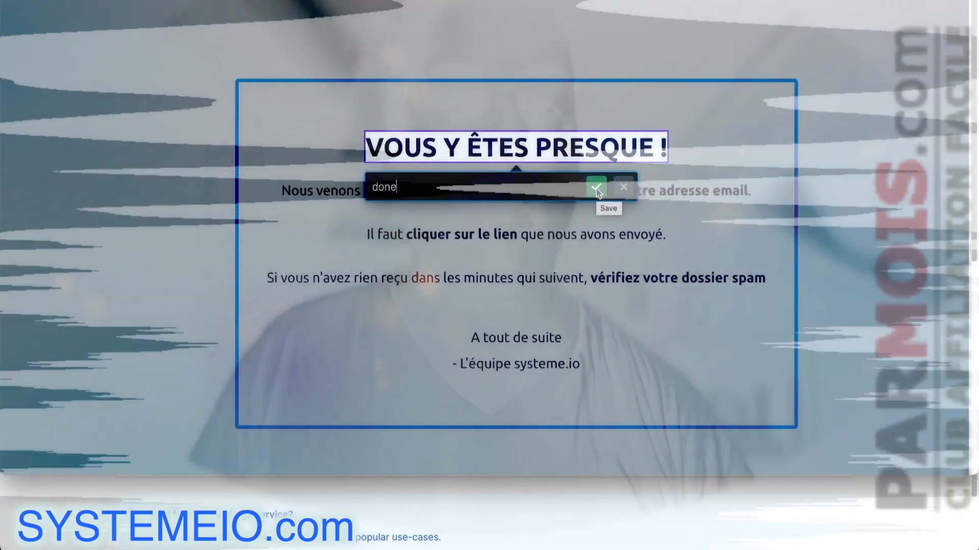
pyautogui.click(596, 188)
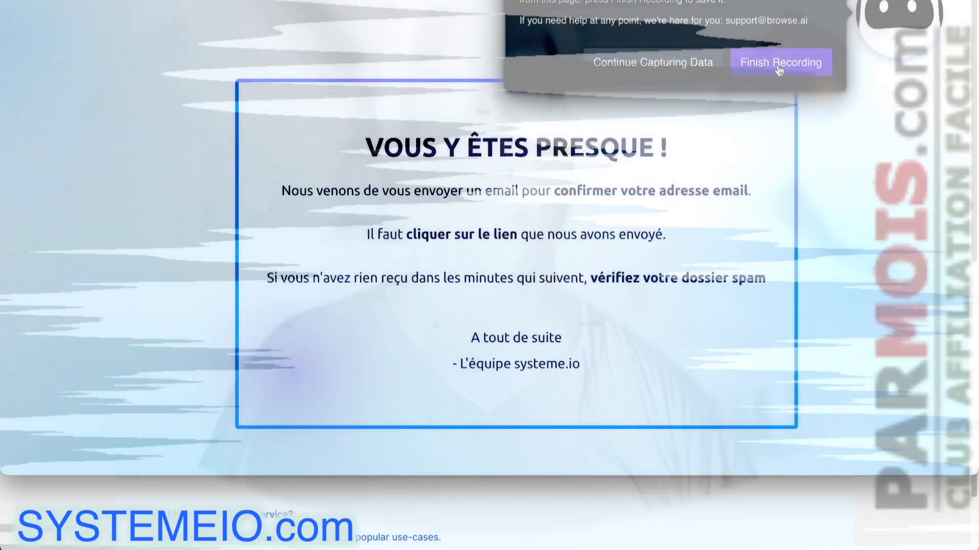
pyautogui.click(777, 66)
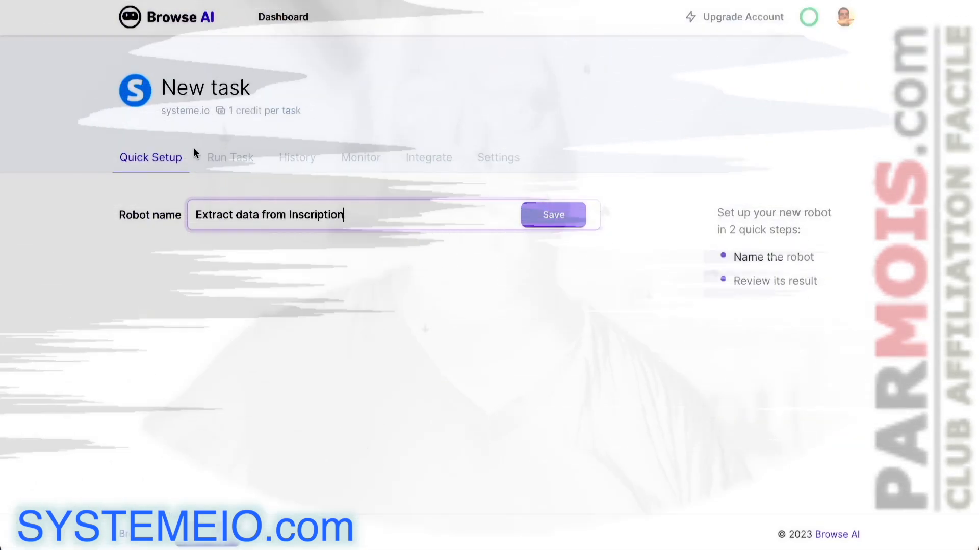
# Step: Replace the default robot name with 'enregistrement systemeio' and save it
pyautogui.moveTo(345, 214); pyautogui.dragTo(185, 214)
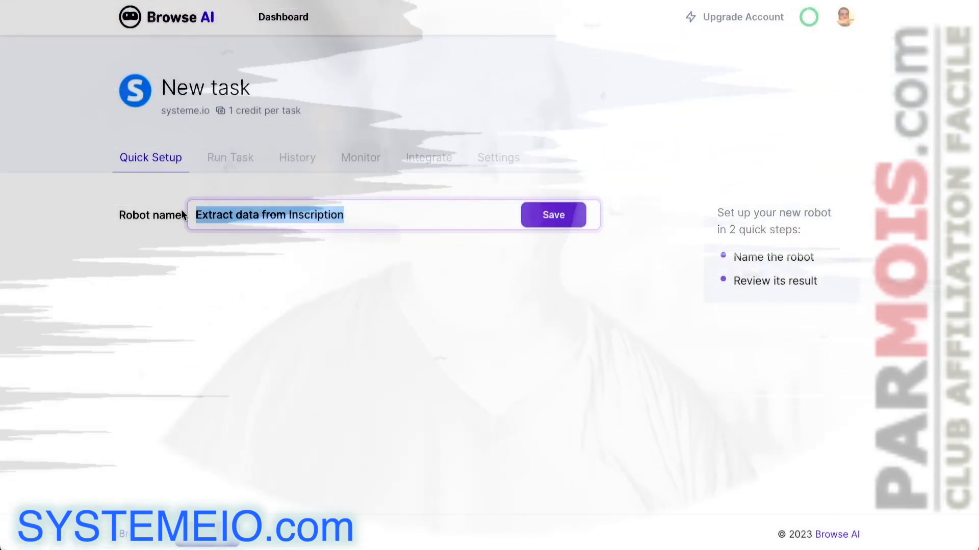
pyautogui.write('enregi')
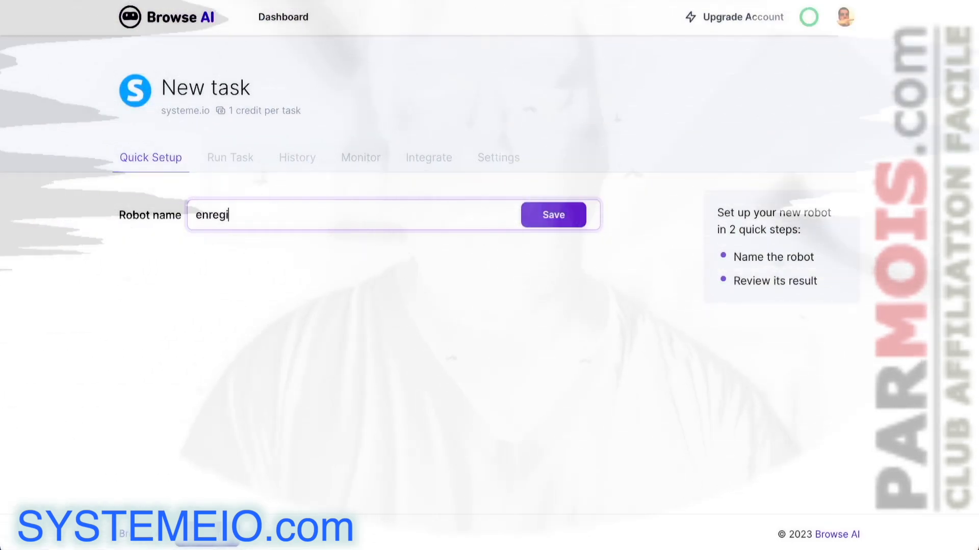
pyautogui.write('strement systemeio')
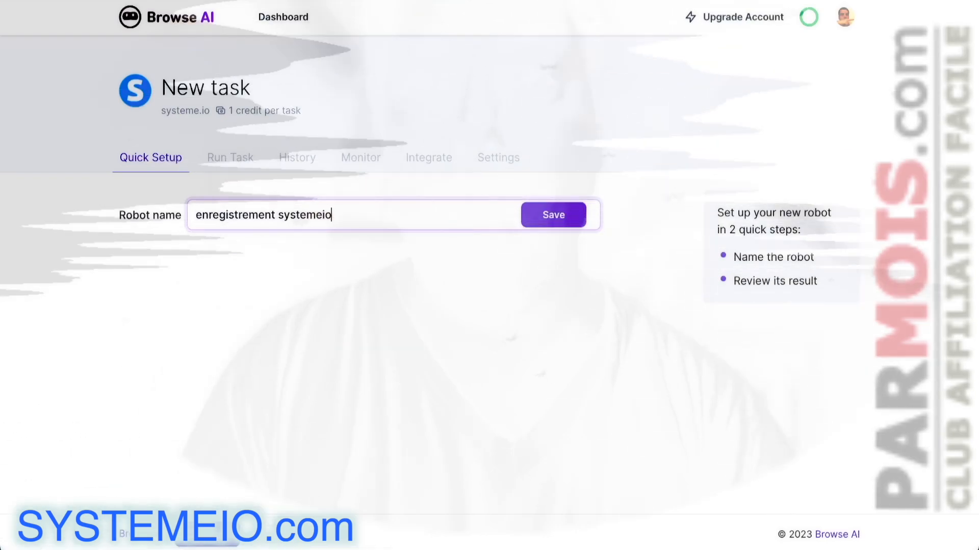
pyautogui.click(575, 221)
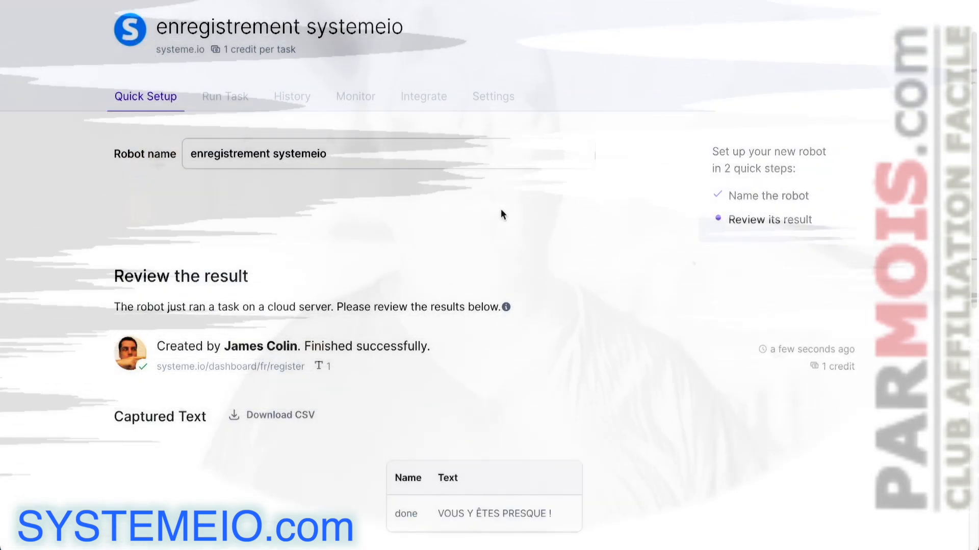
pyautogui.scroll(-3, 501, 215)
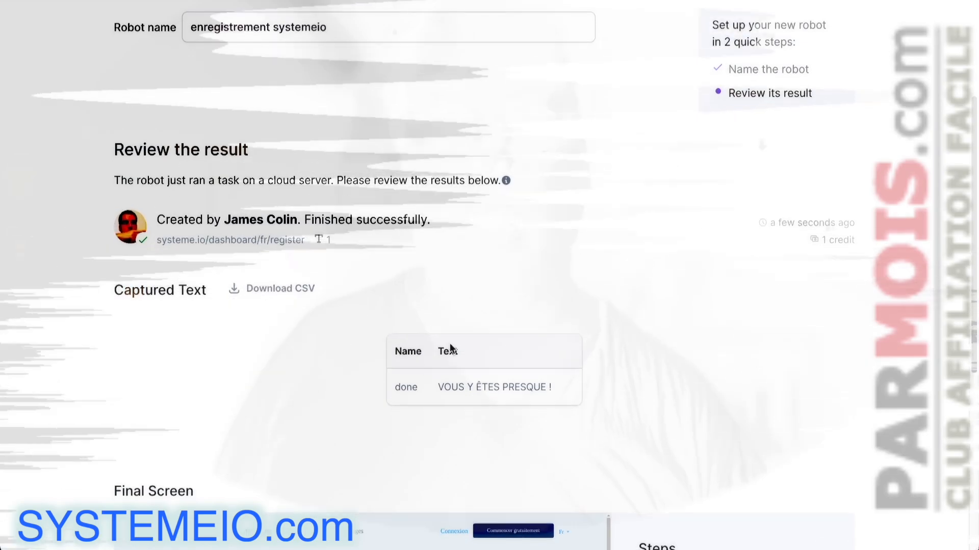
pyautogui.scroll(-3, 633, 299)
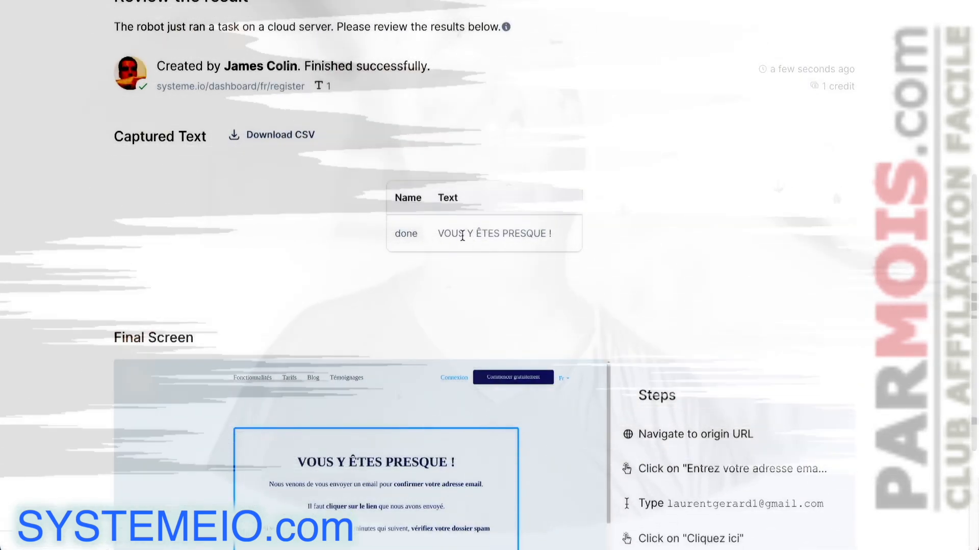
pyautogui.scroll(-3, 511, 237)
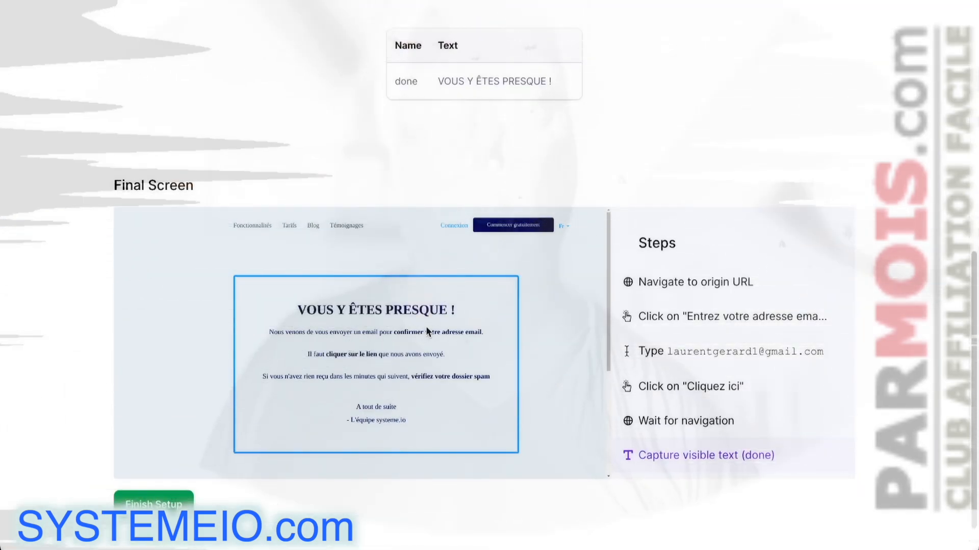
pyautogui.scroll(-1, 509, 320)
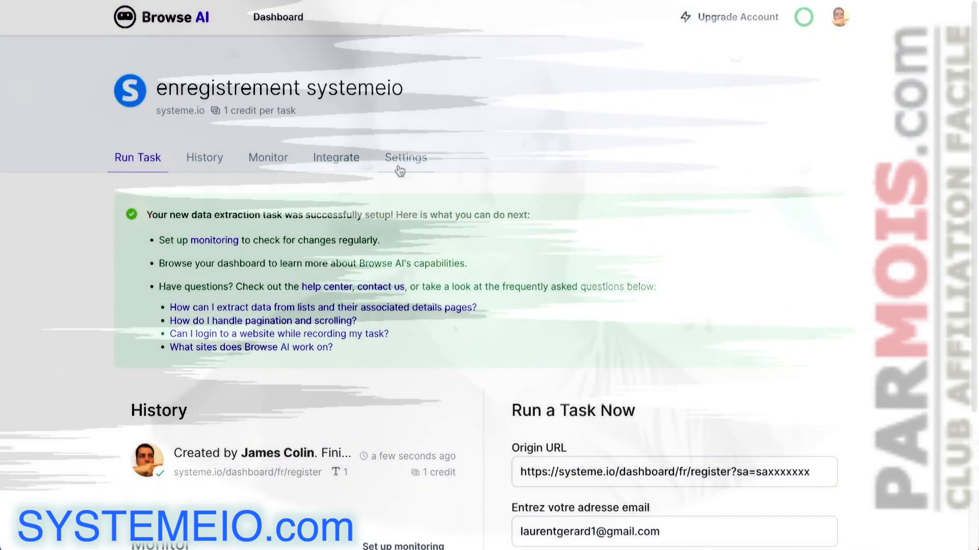
# Step: Scroll the robot's page to review its single history run on the systeme.io register URL
pyautogui.scroll(-3, 394, 160)
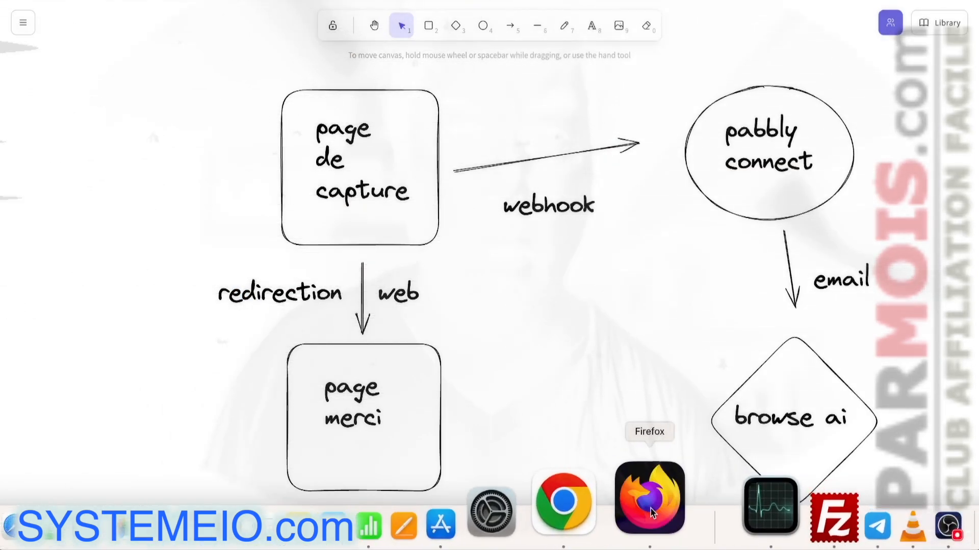
# Step: Back in Pabbly Connect, add a Browse AI action step below the webhook trigger
pyautogui.click(646, 500)
pyautogui.scroll(10, 404, 155)
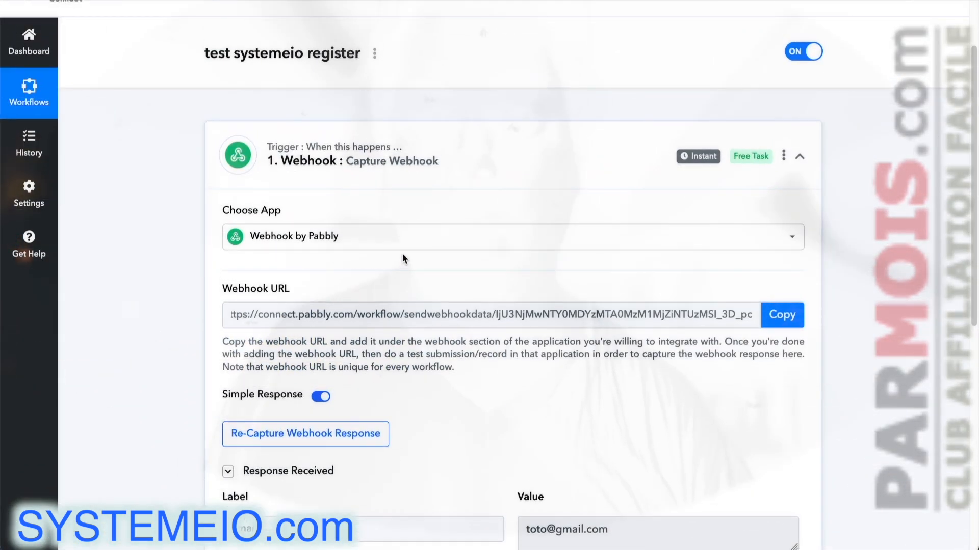
pyautogui.scroll(1, 402, 253)
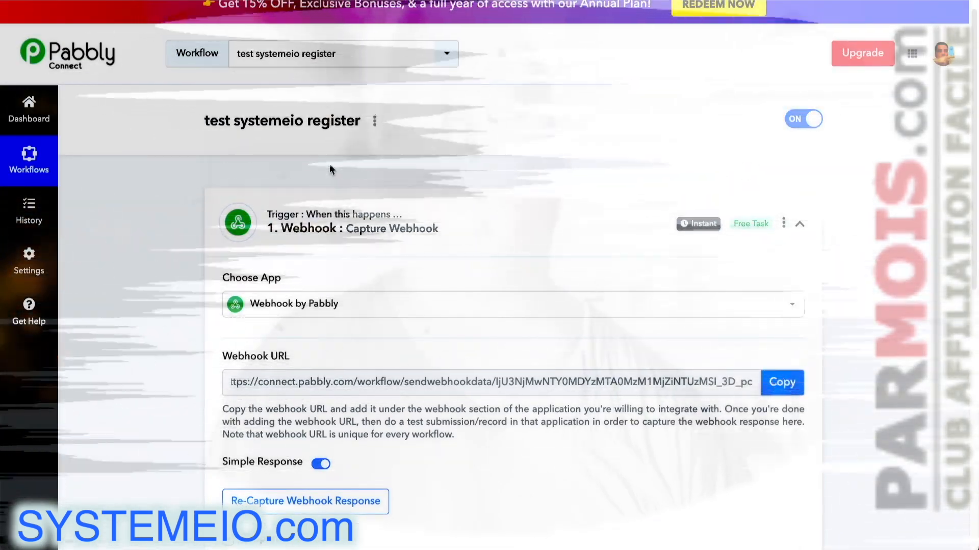
pyautogui.scroll(-1, 332, 169)
pyautogui.scroll(-2, 205, 167)
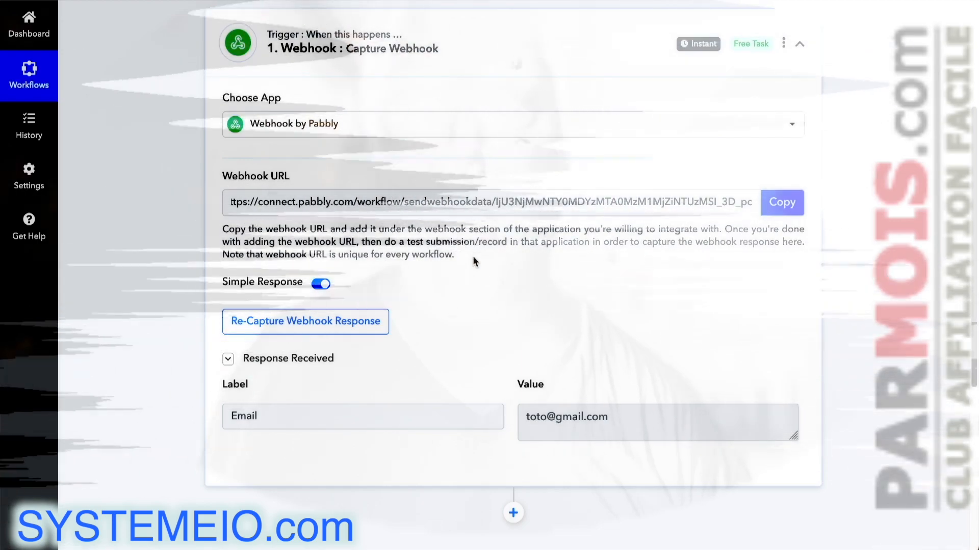
pyautogui.scroll(-1, 472, 260)
pyautogui.scroll(-3, 472, 262)
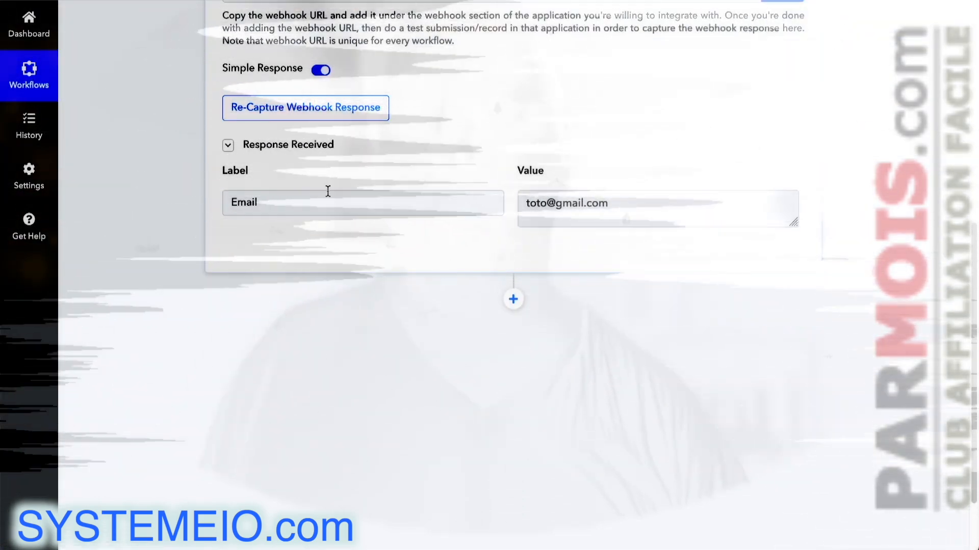
pyautogui.click(513, 300)
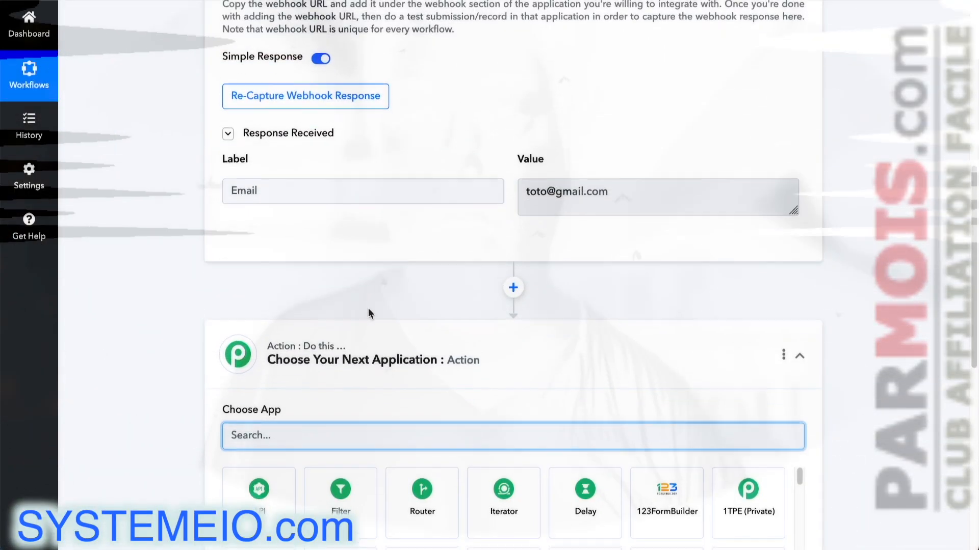
pyautogui.scroll(-1, 368, 312)
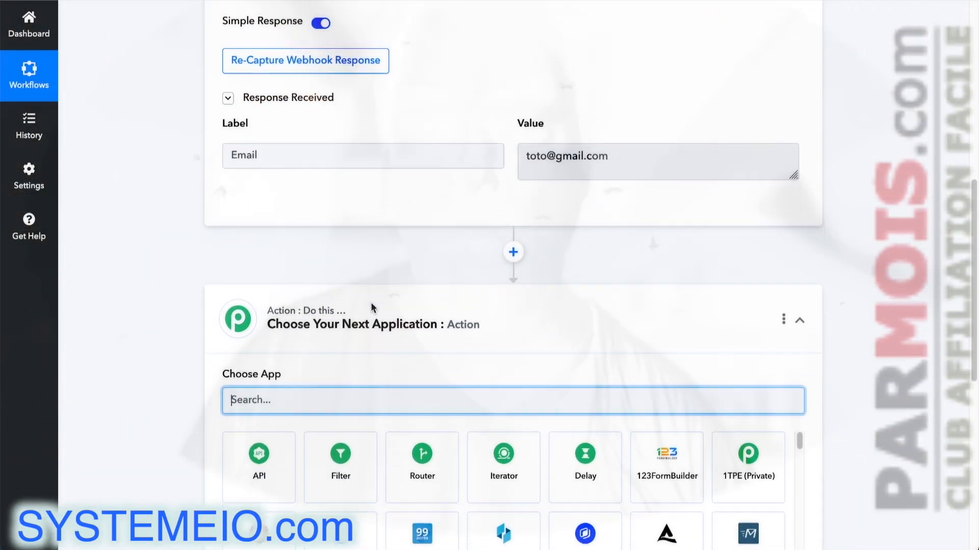
pyautogui.write('bro')
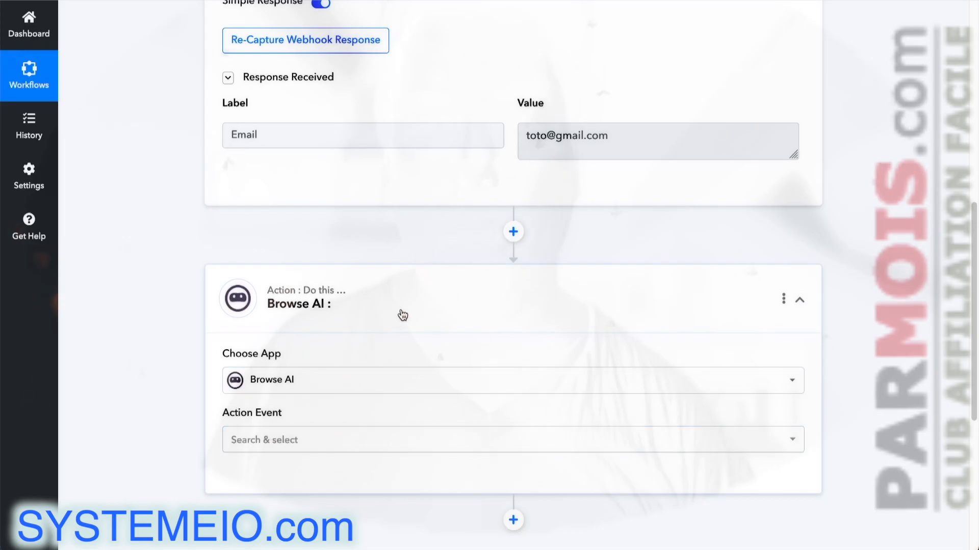
pyautogui.scroll(-1, 387, 331)
pyautogui.click(308, 406)
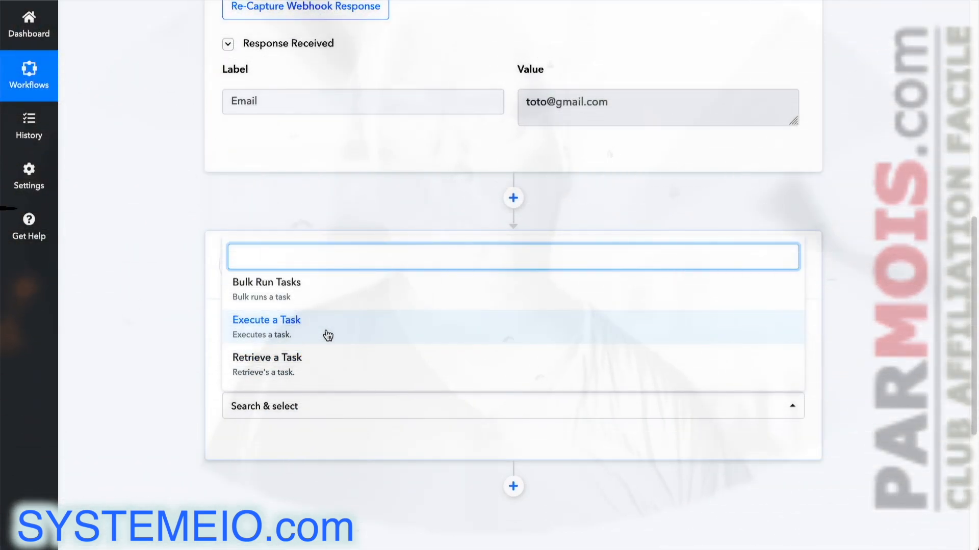
# Step: Set the Browse AI step to Execute a Task using the existing Browse AI #1 connection
pyautogui.click(329, 334)
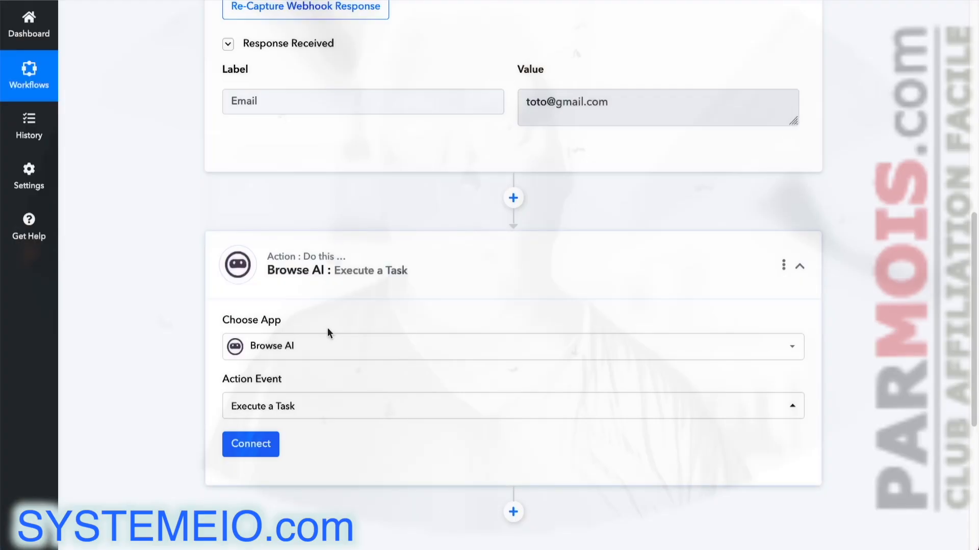
pyautogui.click(250, 445)
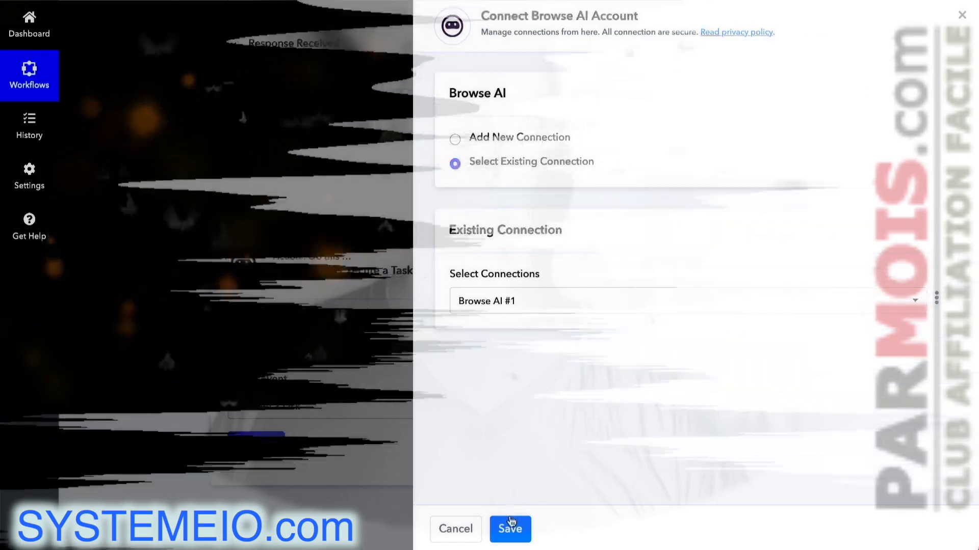
pyautogui.click(510, 529)
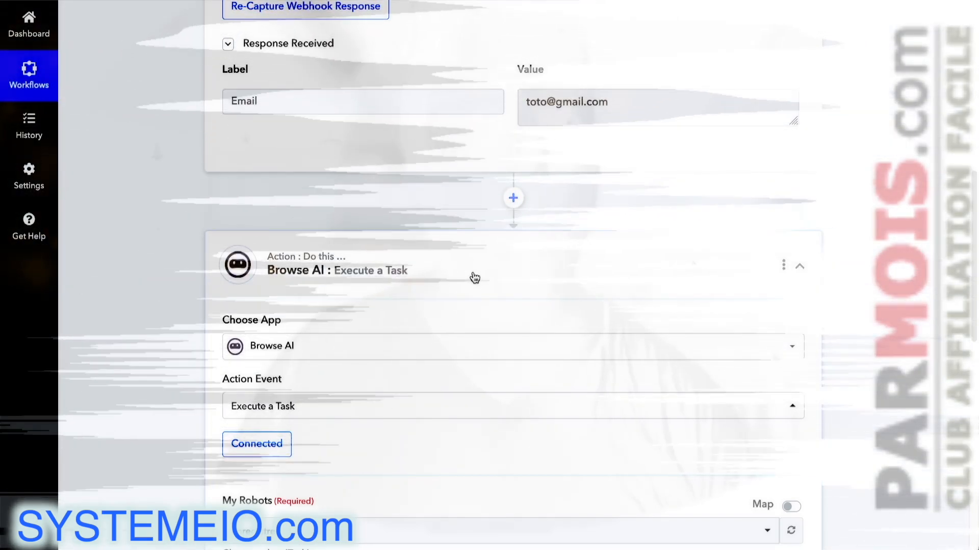
# Step: Choose the 'enregistrement systemeio' robot and look over its Origin URL and email input fields
pyautogui.scroll(-2, 475, 278)
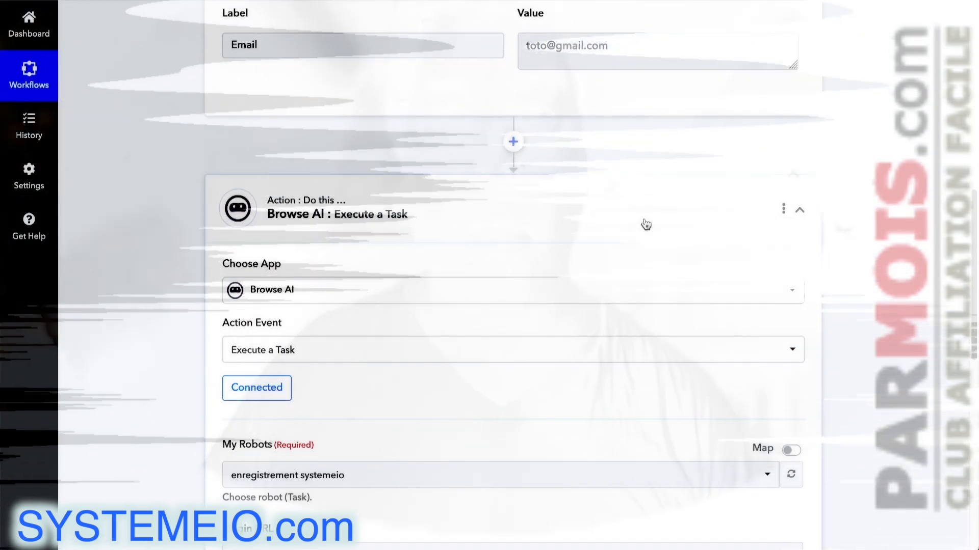
pyautogui.scroll(-4, 643, 218)
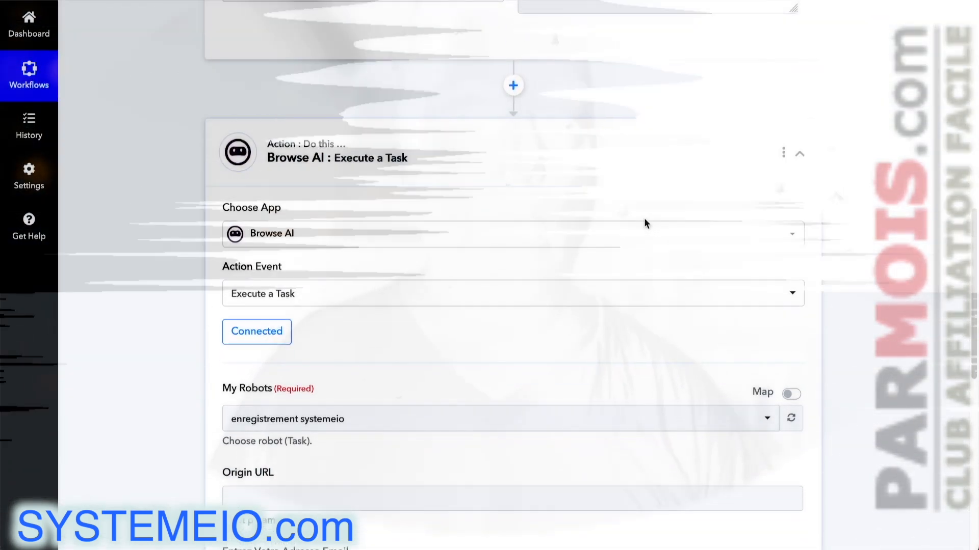
pyautogui.scroll(-2, 632, 264)
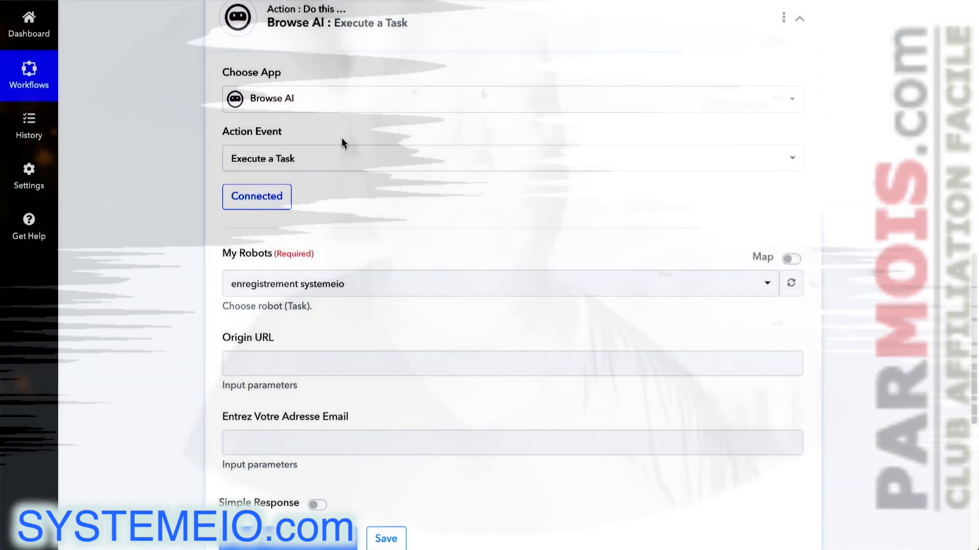
pyautogui.scroll(-2, 494, 249)
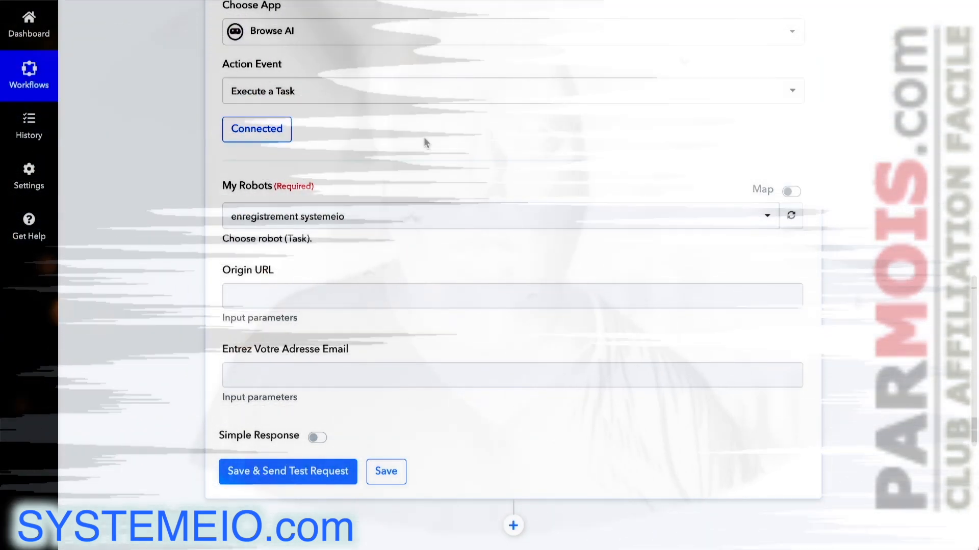
pyautogui.scroll(-3, 418, 147)
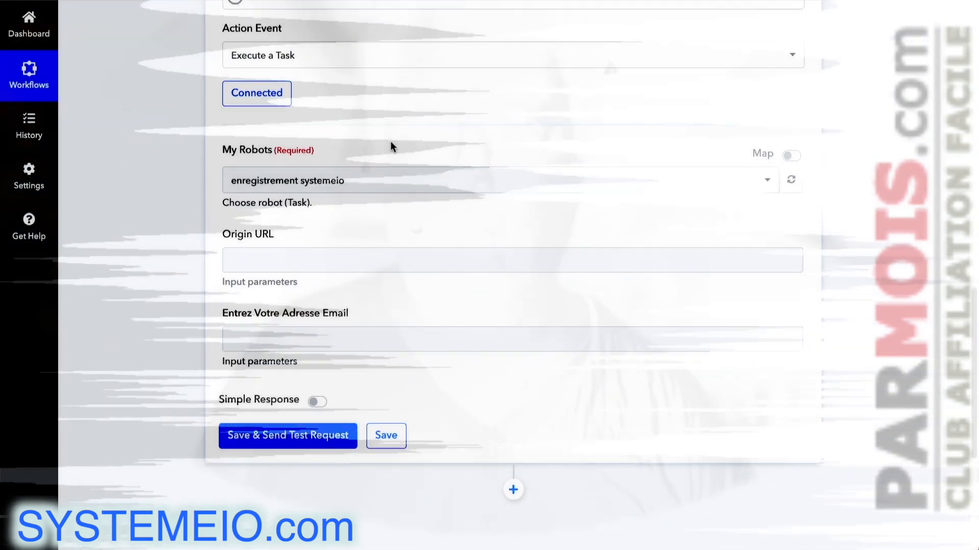
pyautogui.click(227, 223)
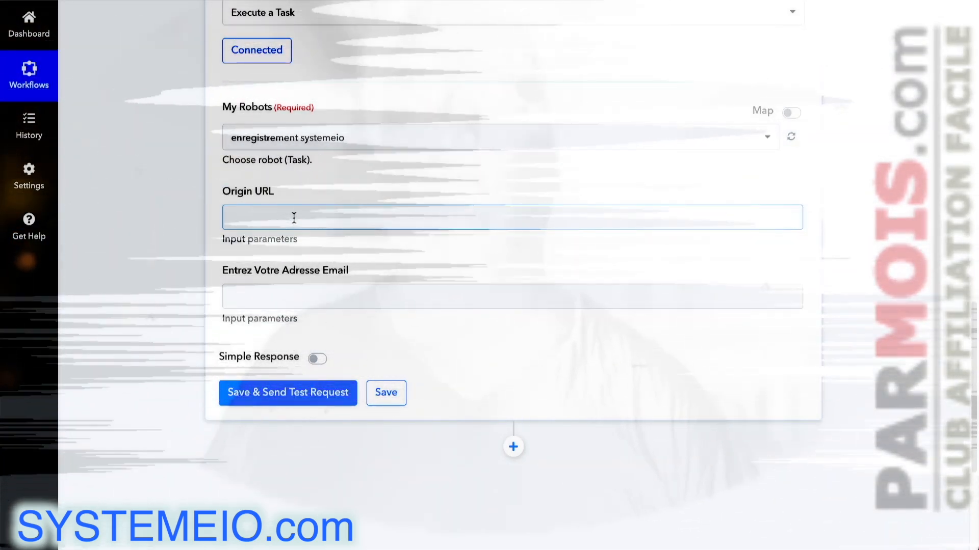
pyautogui.scroll(-1, 331, 239)
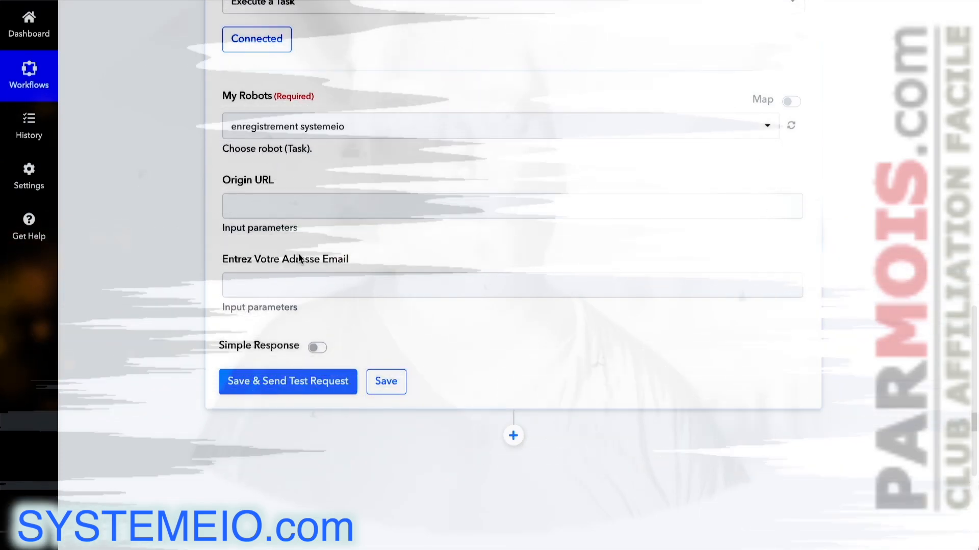
pyautogui.scroll(-1, 324, 247)
# Step: Map Entrez Votre Adresse Email to the webhook's captured '1. Email' value
pyautogui.click(337, 263)
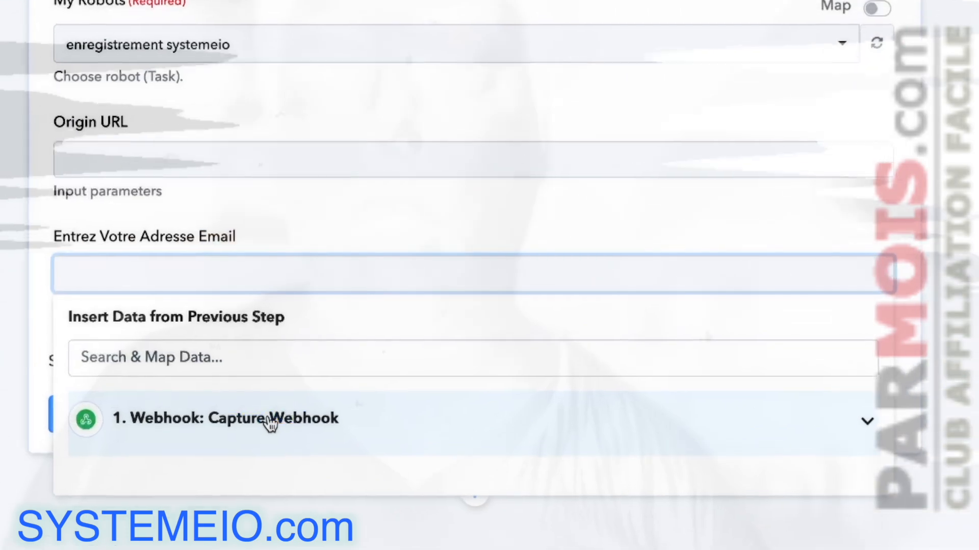
pyautogui.click(270, 423)
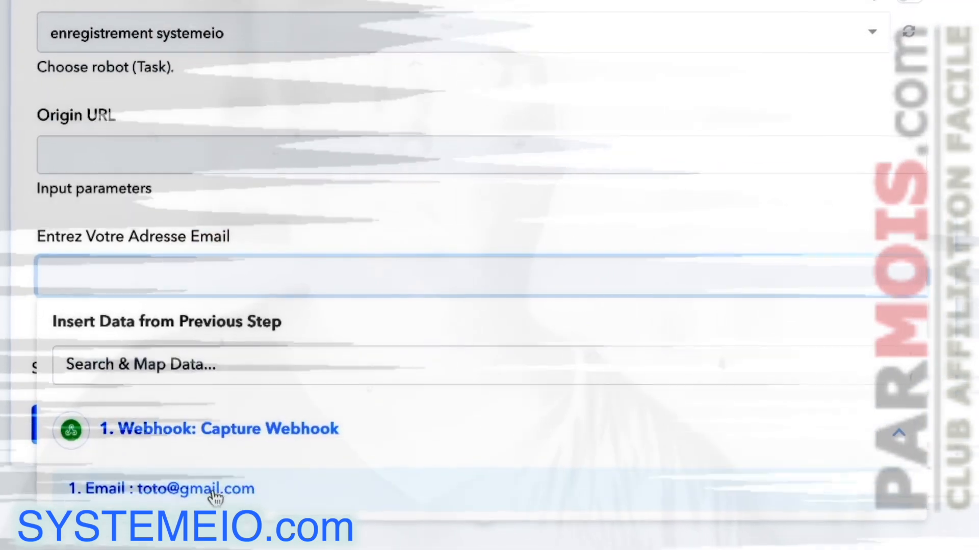
pyautogui.click(218, 484)
pyautogui.click(278, 296)
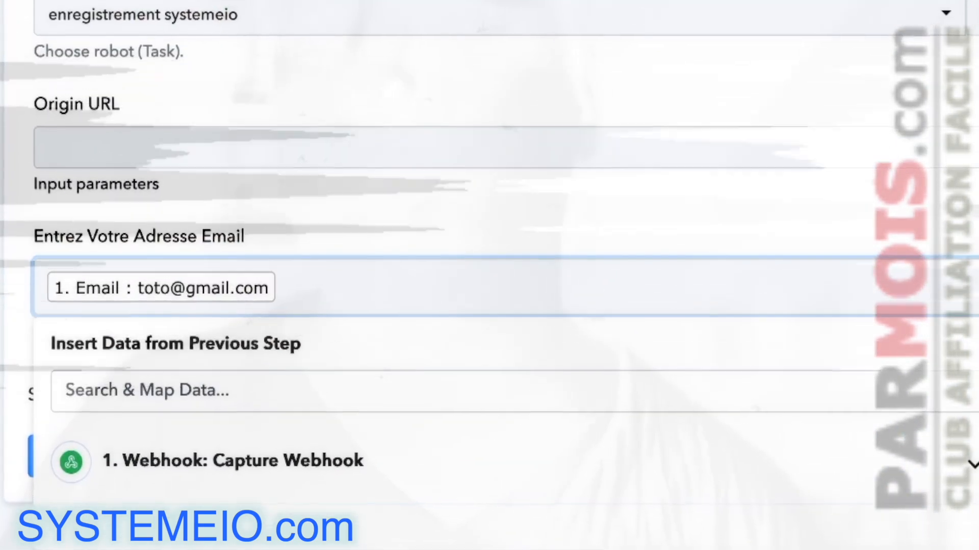
pyautogui.click(10, 275)
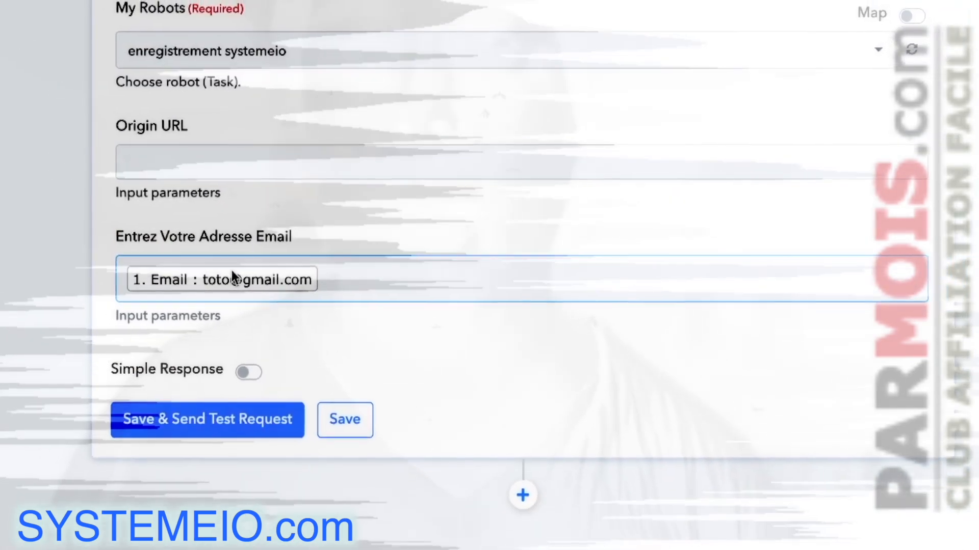
# Step: Save the Browse AI step and acknowledge the data-saved confirmation
pyautogui.click(258, 153)
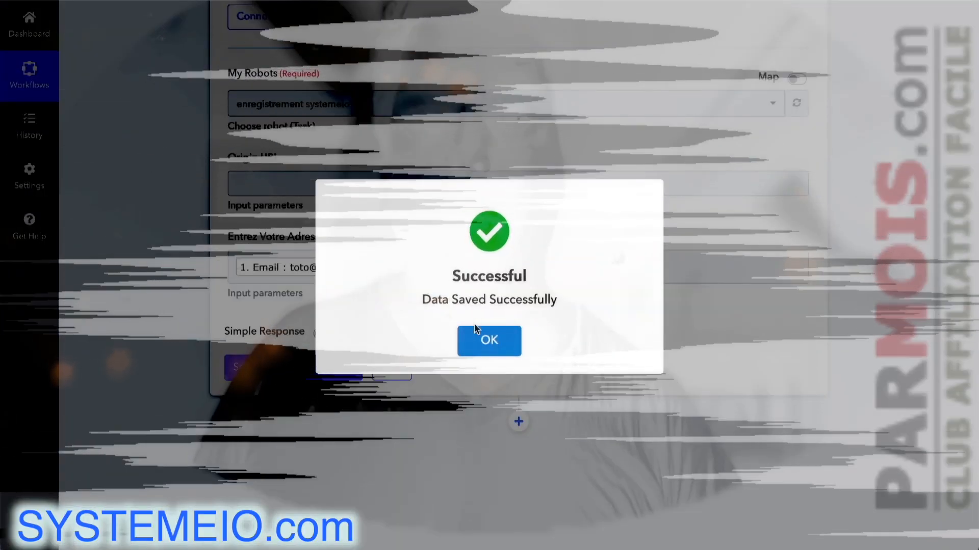
pyautogui.click(482, 338)
pyautogui.scroll(15, 547, 63)
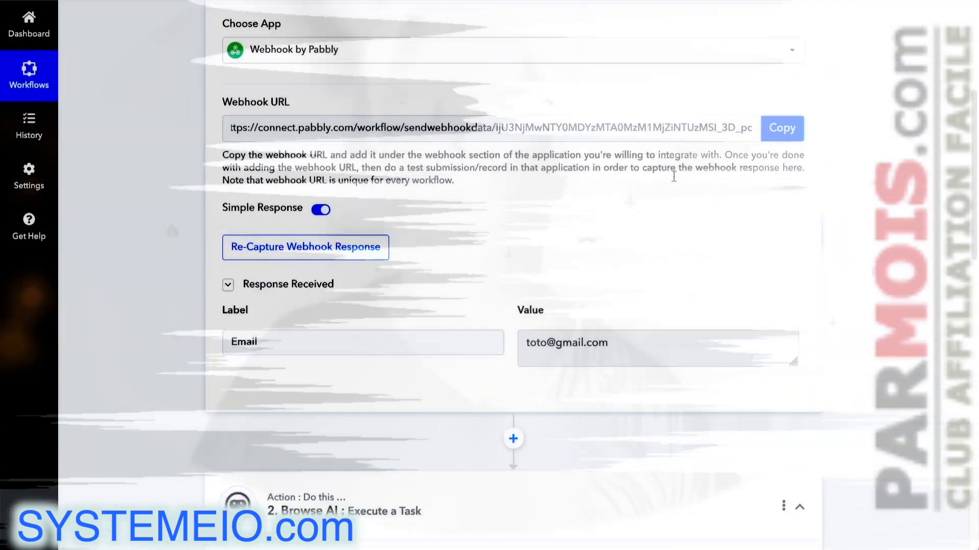
pyautogui.scroll(-5, 673, 178)
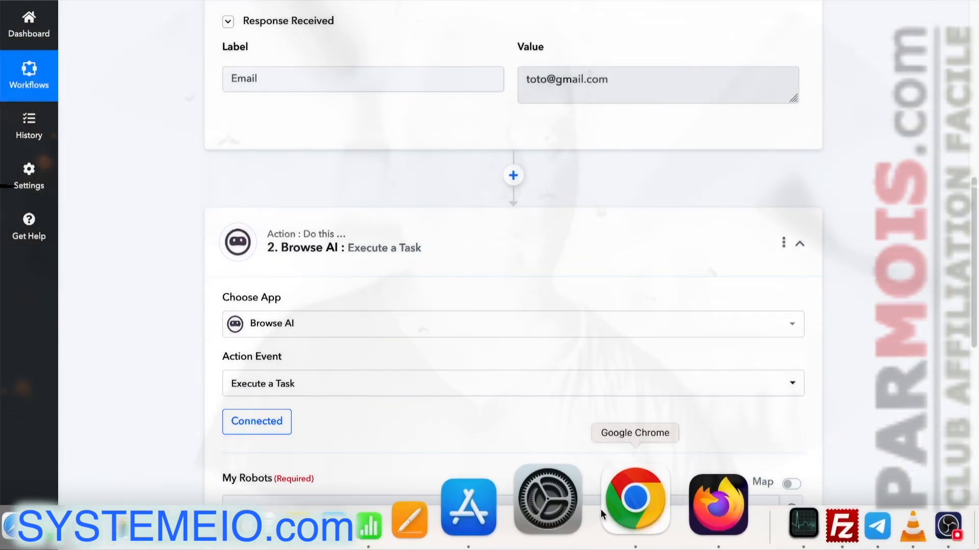
# Step: Switch to the Excalidraw diagram showing capture page, Pabbly Connect webhook and Browse AI flow
pyautogui.click(613, 509)
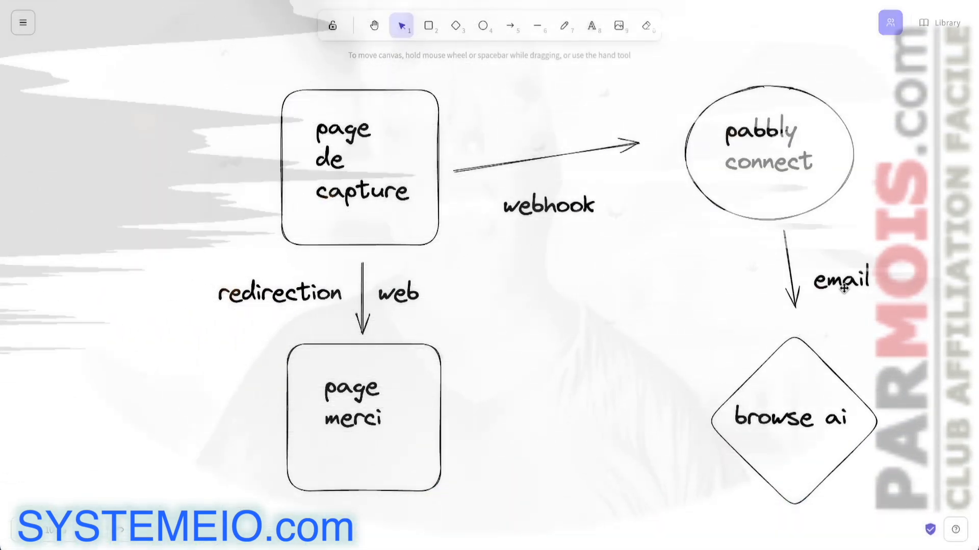